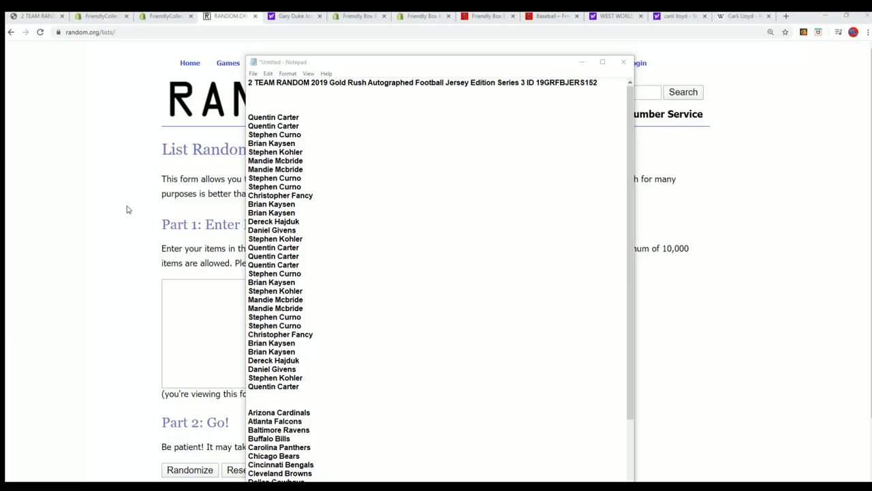
- Copy the owner names from Notepad and paste them into the List Randomizer items field
left_click_drag(303, 386, 249, 117)
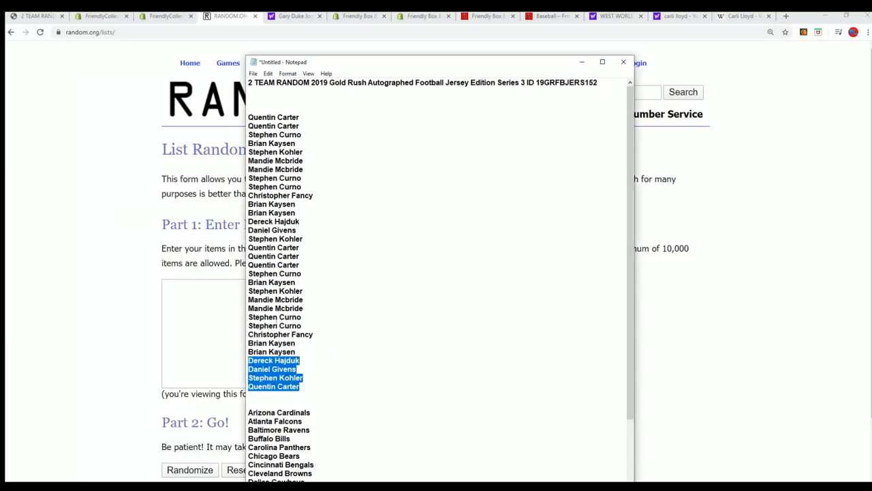
right_click(272, 117)
left_click(297, 153)
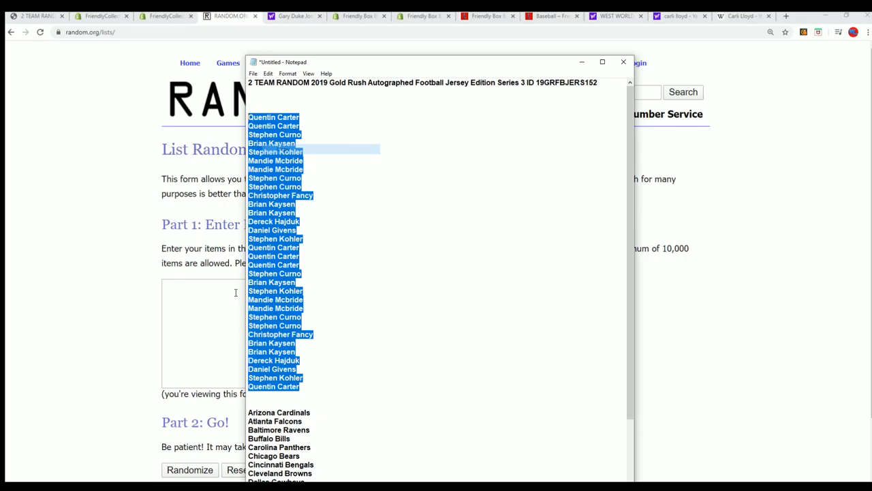
left_click(175, 285)
right_click(175, 284)
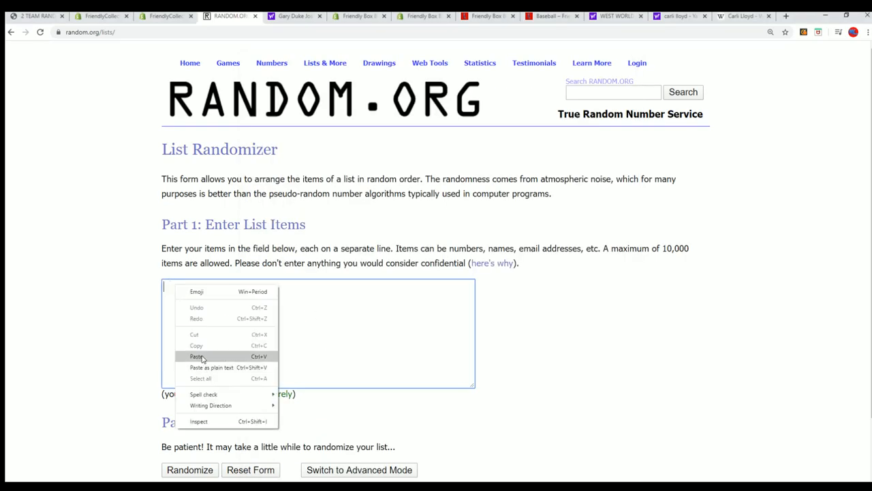
left_click(191, 358)
scroll(370, 421, "down", 1)
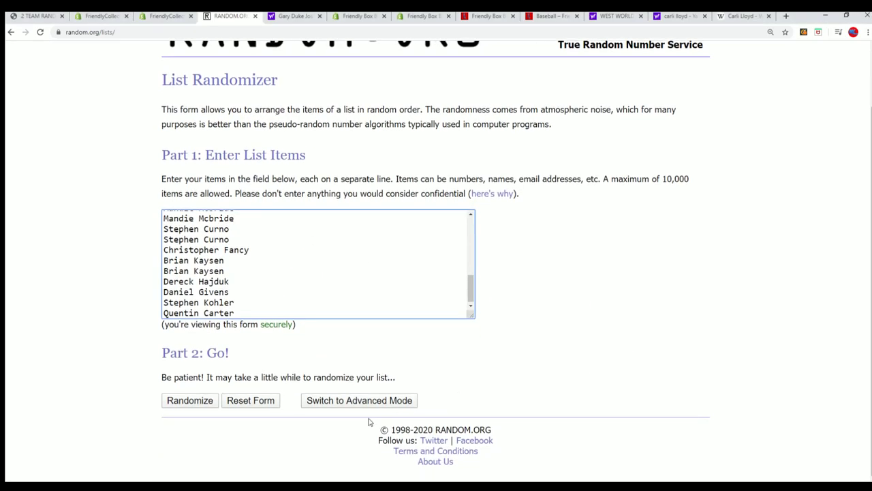
- Randomize the owner names and reshuffle them five more times, then return to the spreadsheet
left_click(190, 400)
scroll(235, 358, "down", 5)
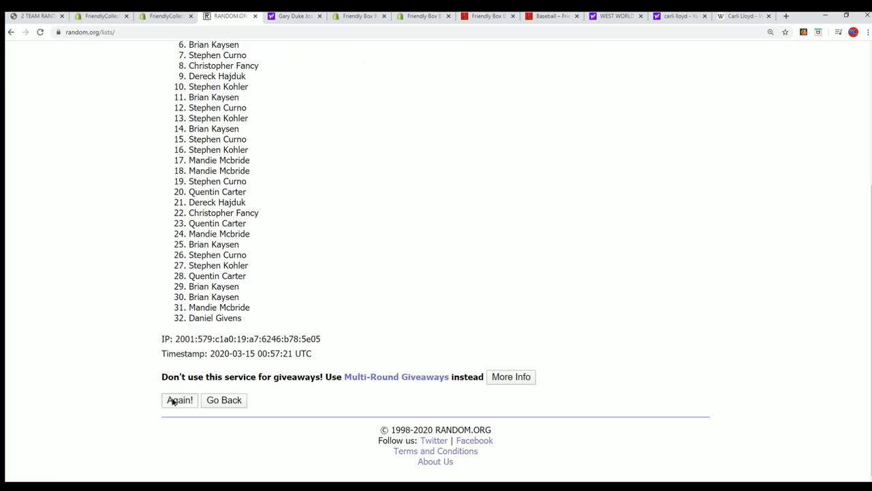
left_click(179, 408)
left_click(179, 407)
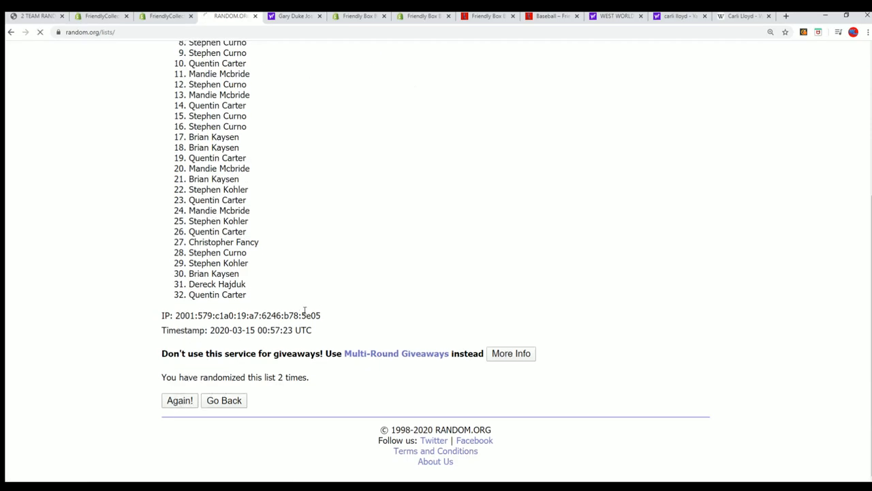
scroll(300, 327, "down", 5)
left_click(180, 400)
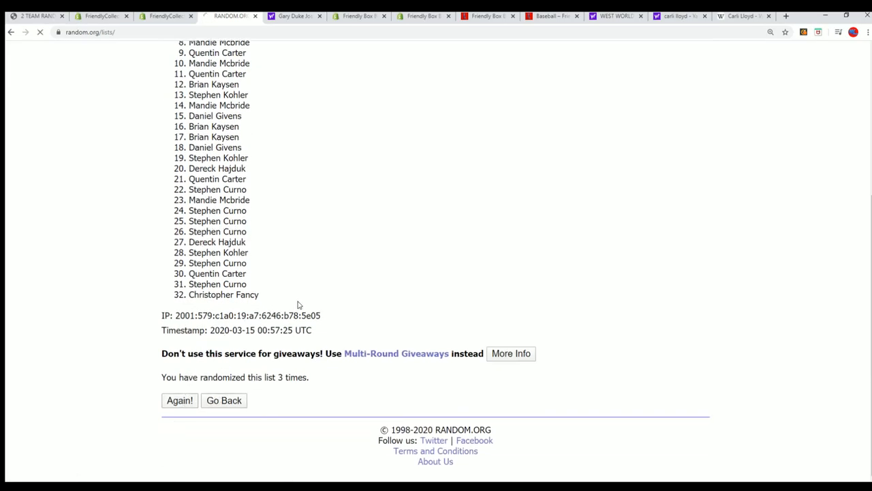
left_click(180, 400)
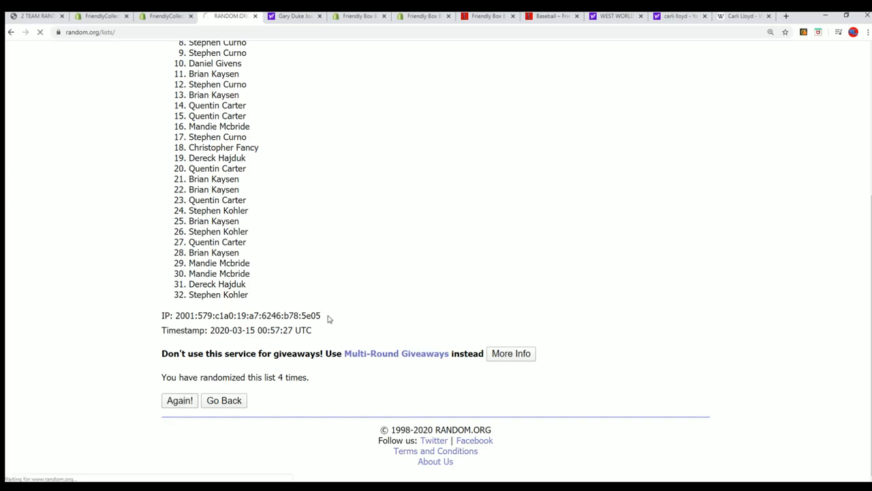
left_click(180, 400)
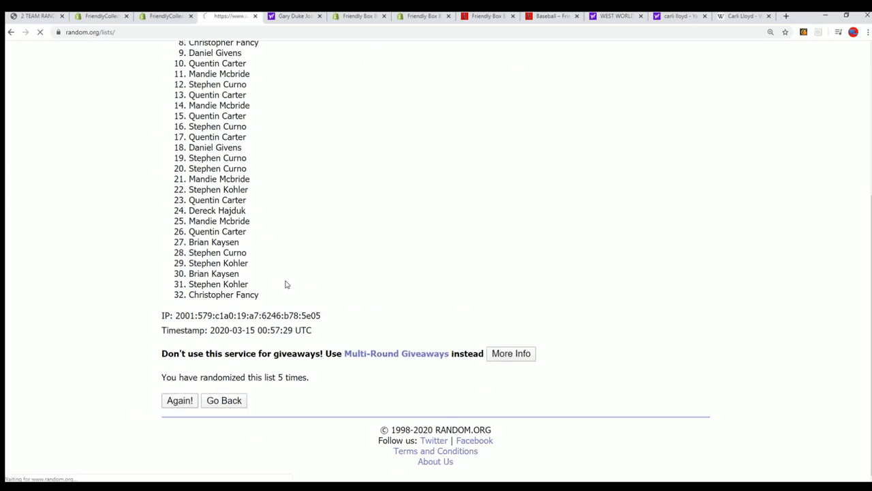
key("alt+Tab")
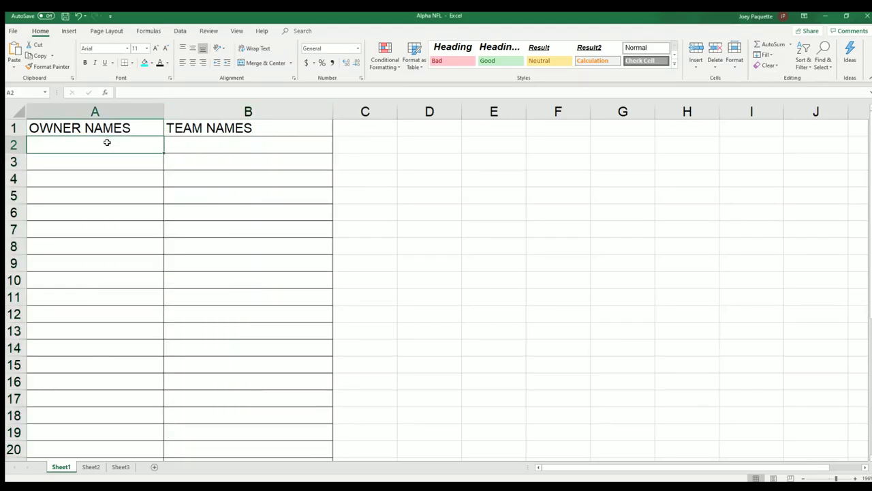
- Paste Special the shuffled owner names into A2 as plain Text, leaving the cursor on B2
right_click(107, 142)
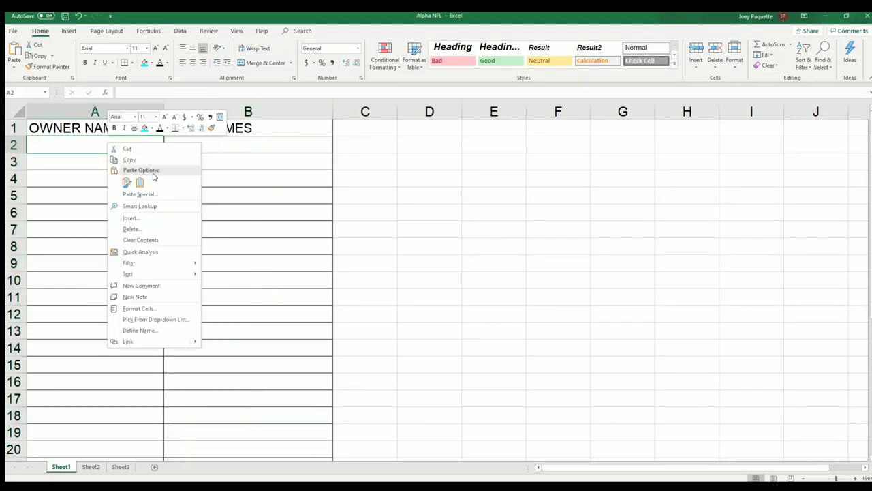
left_click(133, 195)
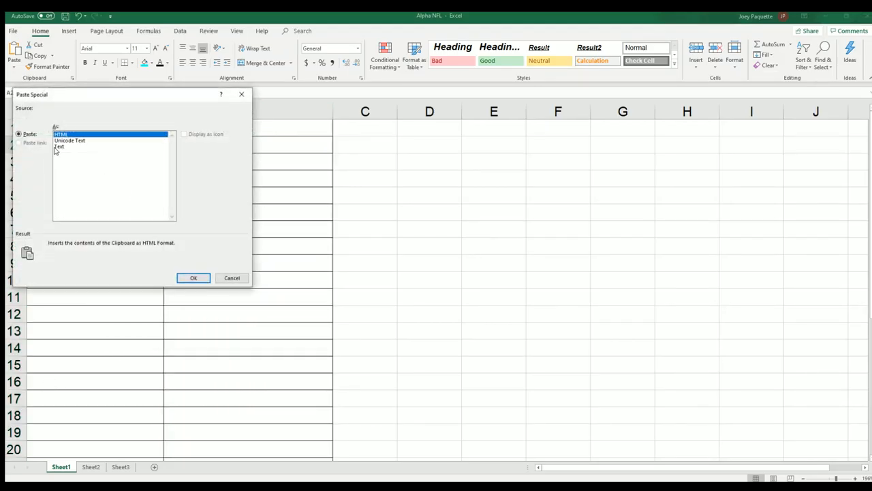
left_click(68, 146)
left_click(194, 278)
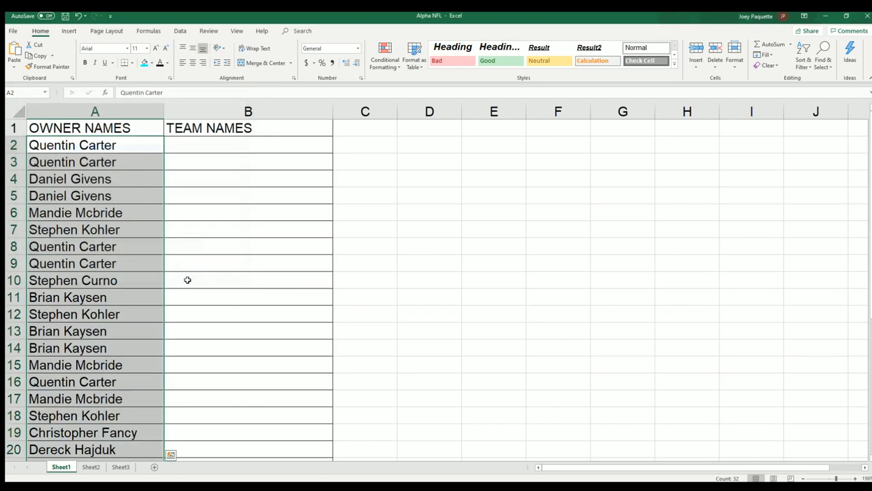
left_click(195, 147)
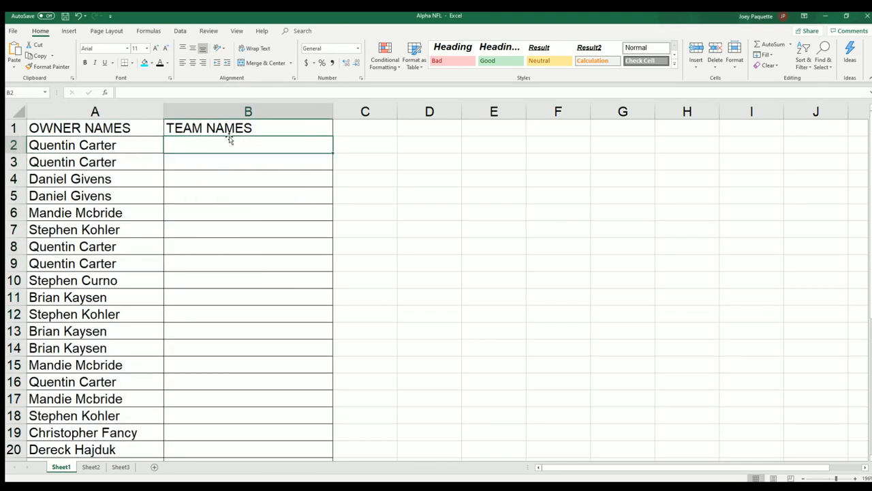
- Start a fresh List Randomizer form and copy the full list of NFL teams from Notepad
left_click(827, 15)
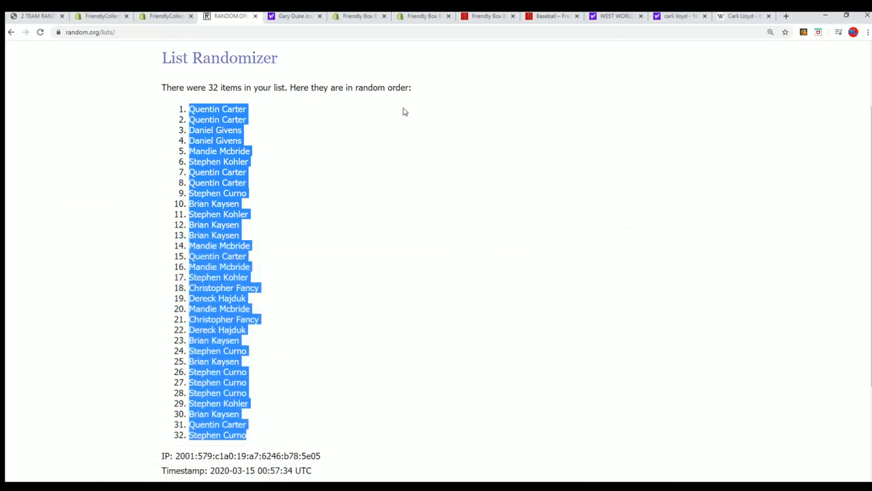
scroll(409, 273, "up", 3)
left_click(340, 77)
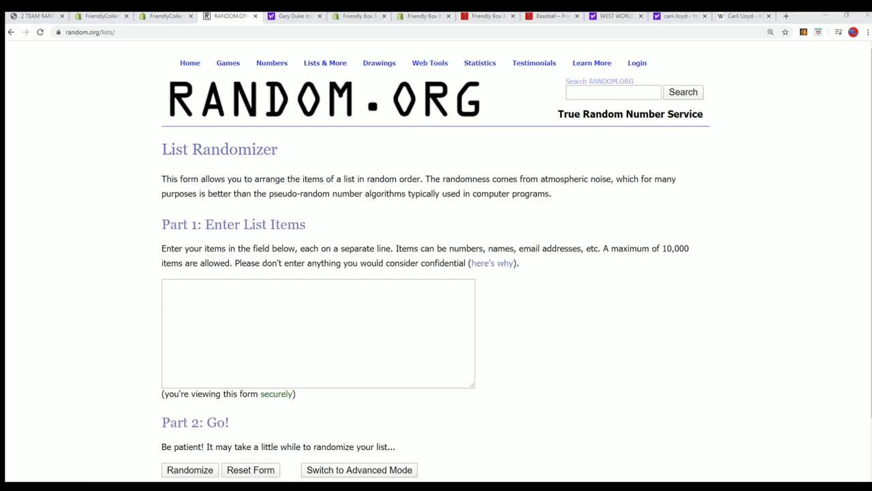
key("alt+Tab")
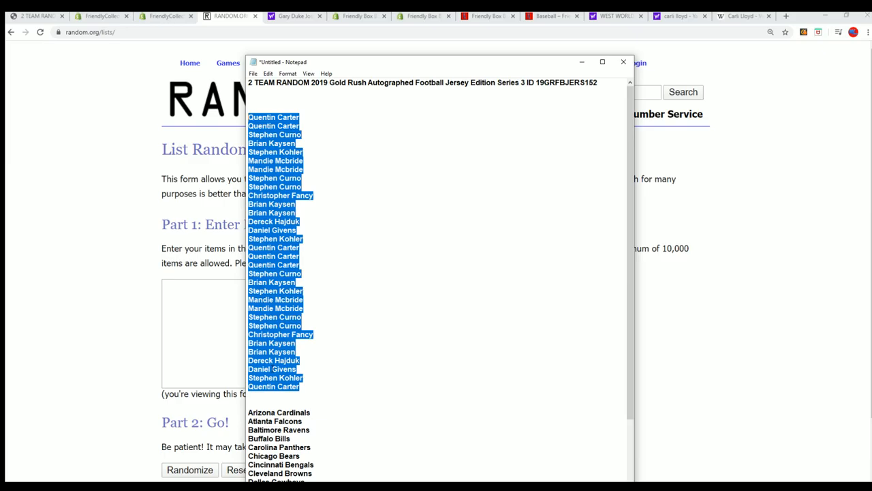
scroll(304, 206, "down", 3)
left_click_drag(394, 60, 393, 14)
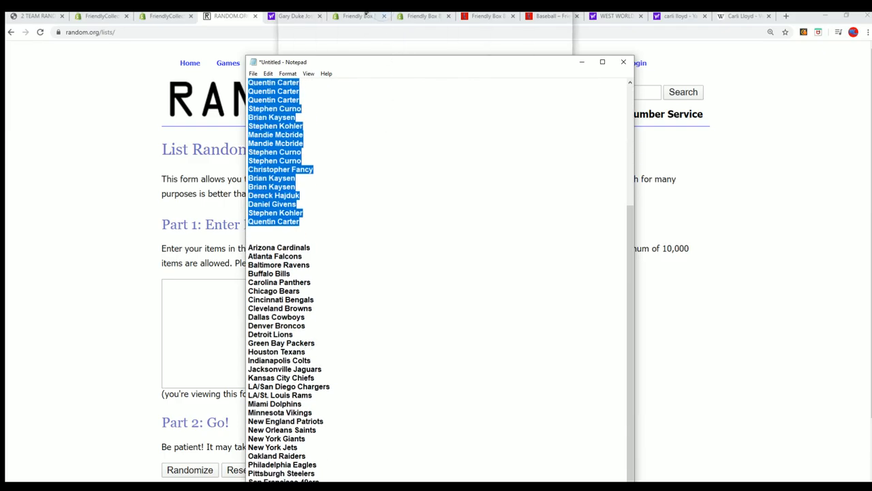
left_click_drag(328, 452, 248, 178)
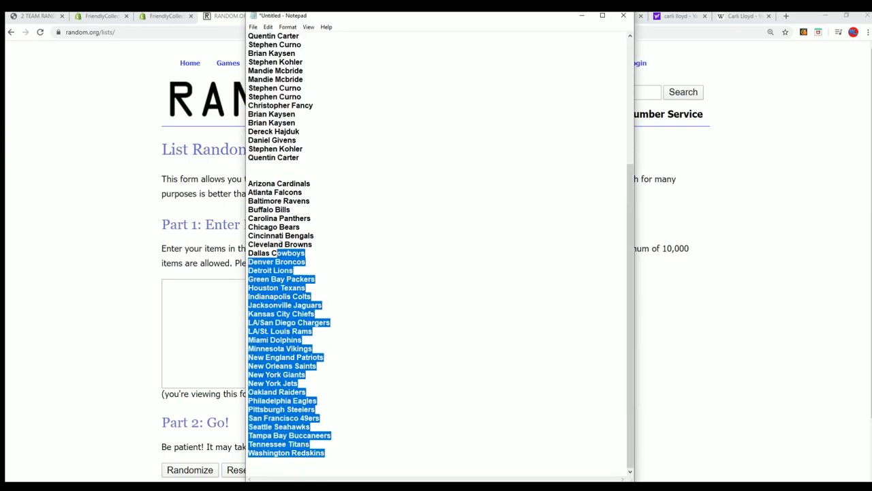
right_click(262, 190)
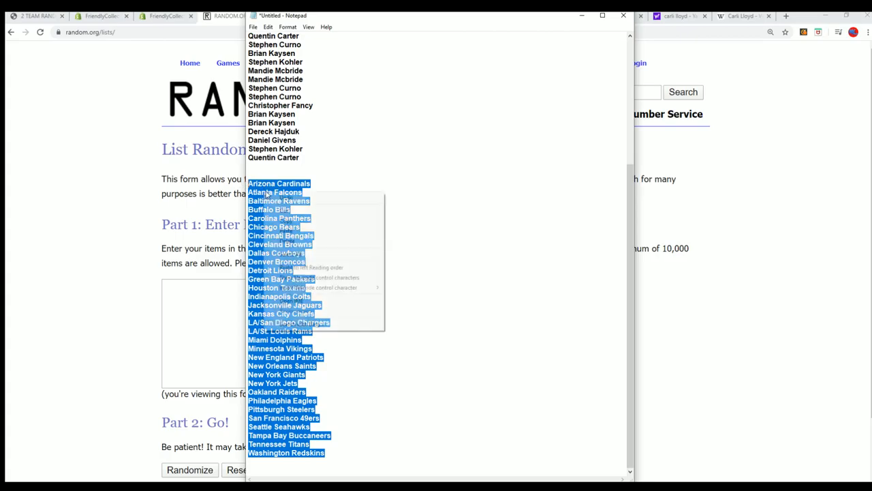
left_click(292, 222)
- Paste the 32 NFL teams into the list items field and randomize their order
left_click(199, 312)
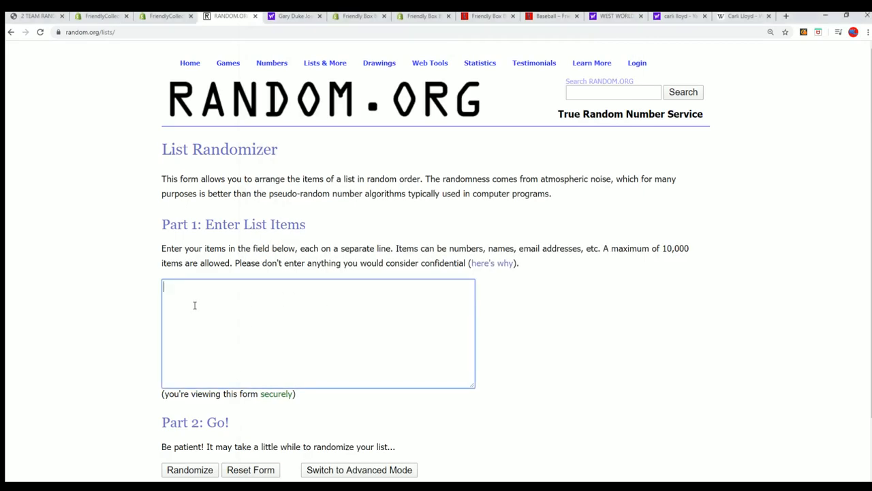
right_click(192, 303)
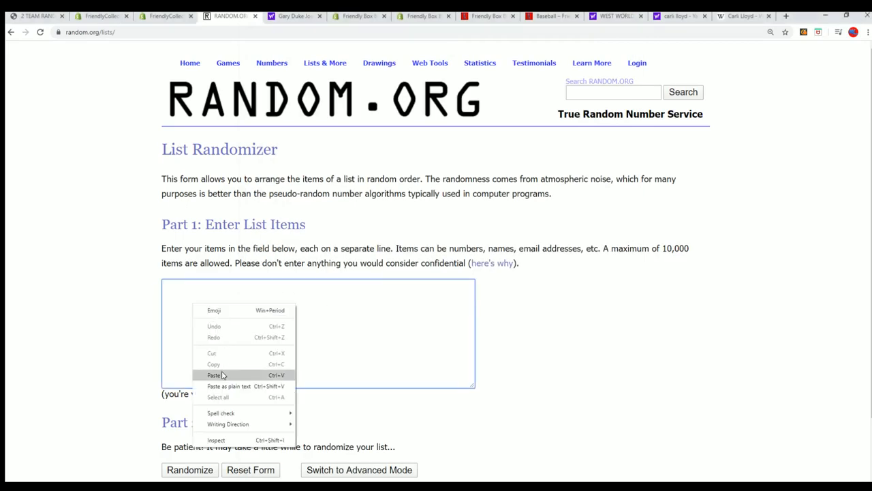
left_click(225, 374)
left_click(571, 339)
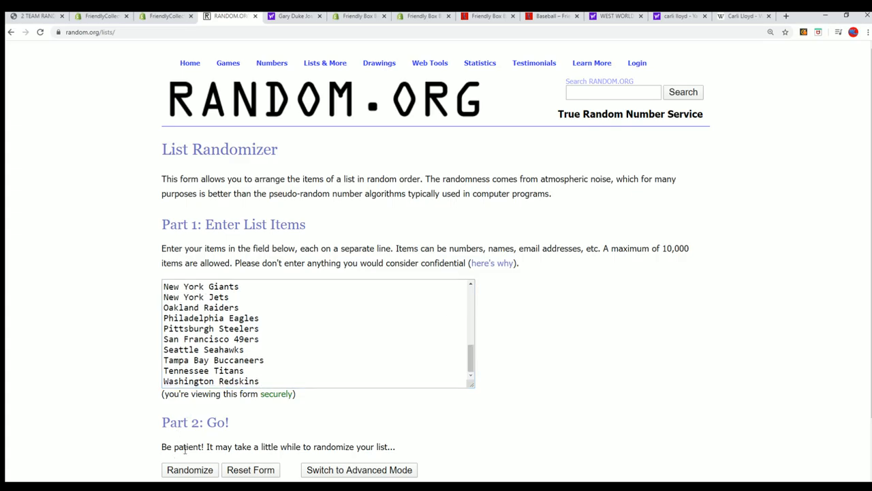
left_click(189, 470)
scroll(188, 464, "down", 5)
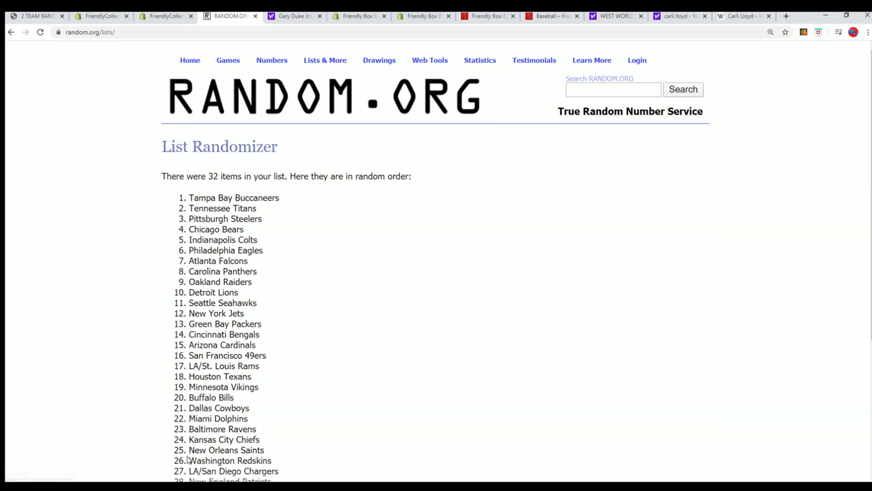
- Reshuffle the team list six more times until Arizona Cardinals lands first
left_click(179, 400)
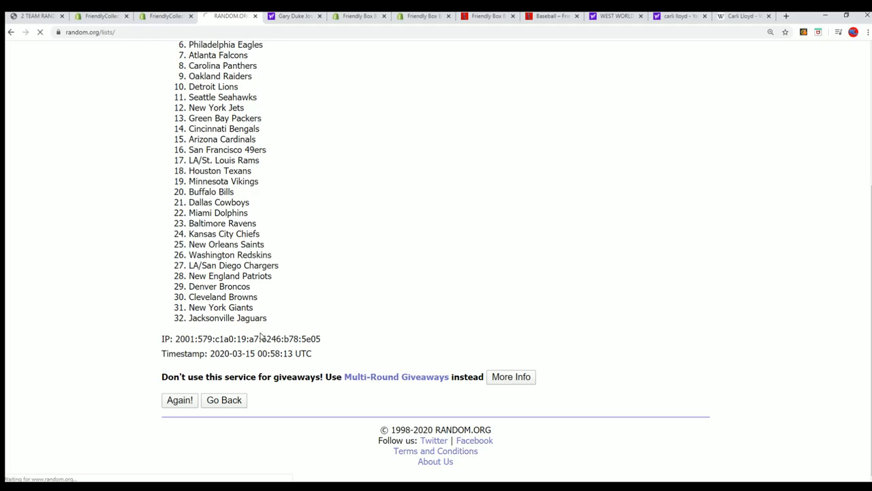
left_click(180, 400)
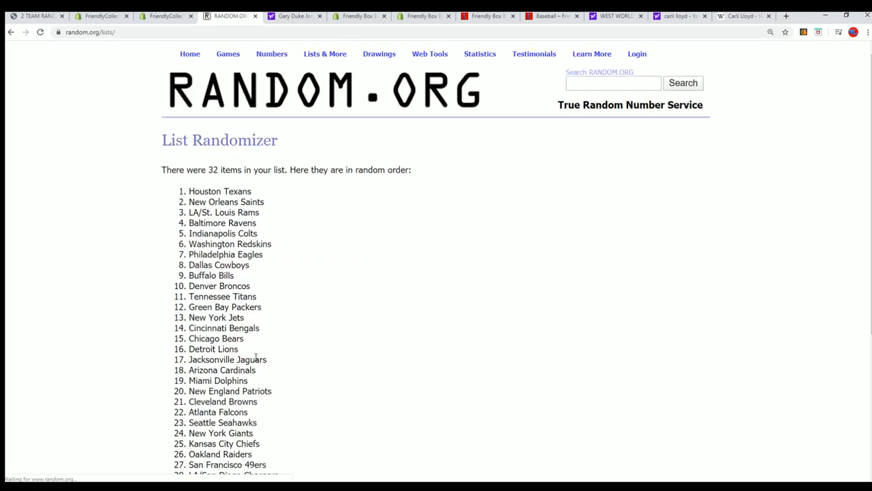
left_click(177, 400)
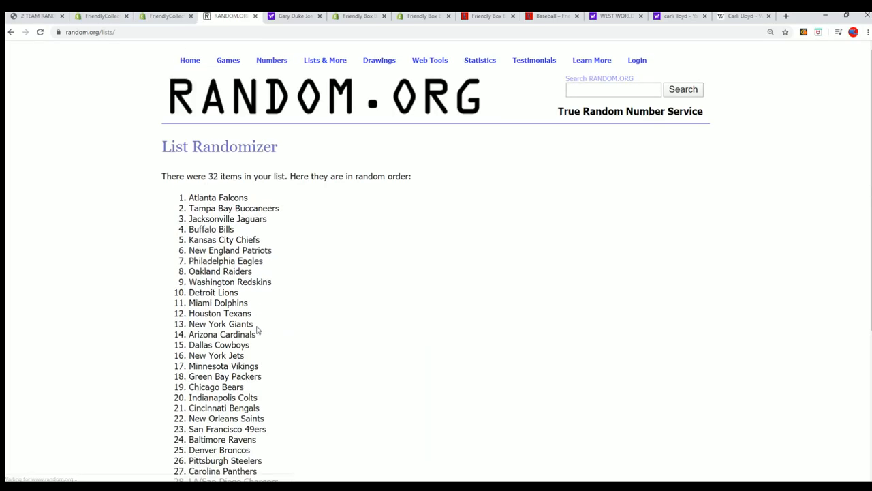
scroll(234, 354, "down", 5)
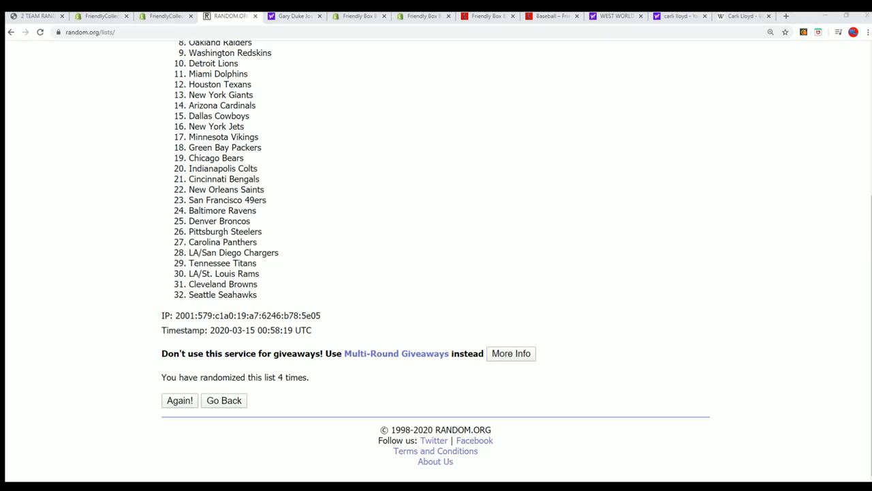
left_click(177, 402)
scroll(395, 259, "down", 10)
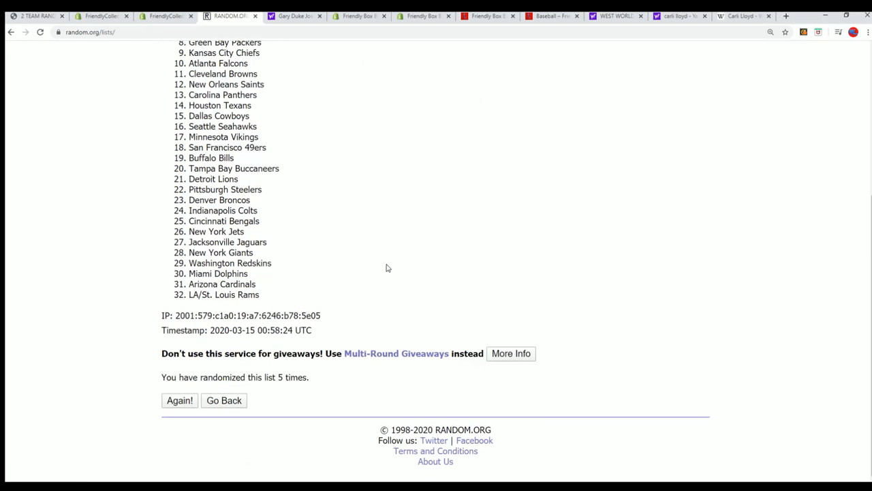
left_click(176, 402)
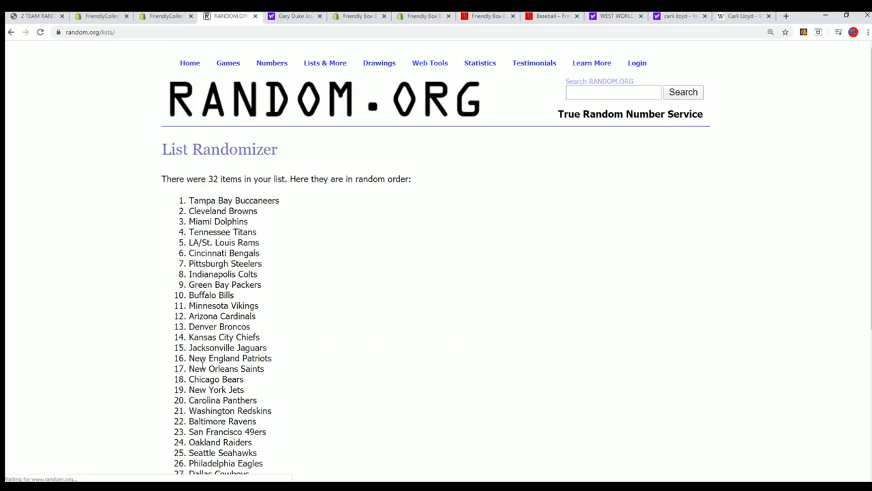
scroll(201, 365, "down", 10)
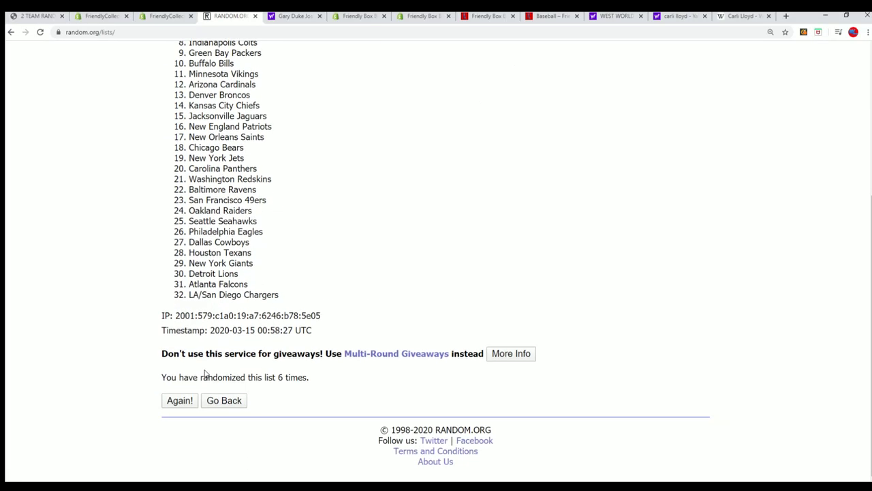
left_click(176, 400)
scroll(368, 225, "down", 2)
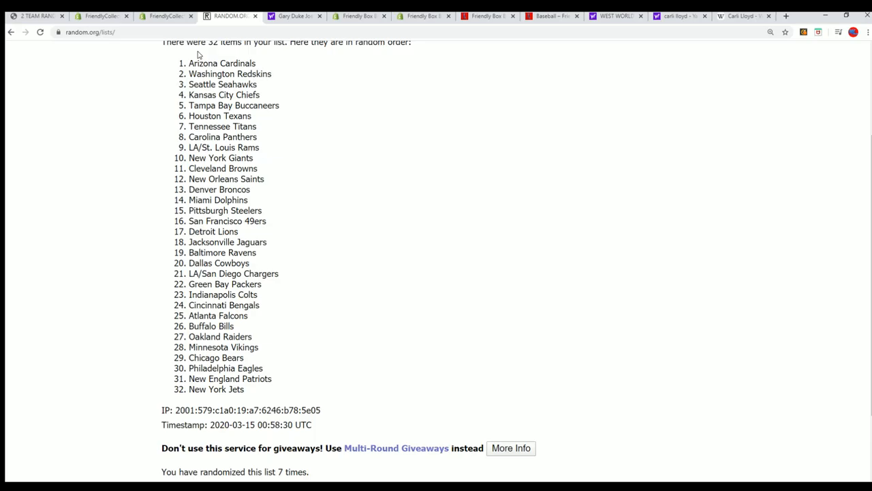
mouse_move(189, 60)
left_mouse_down()
mouse_move(270, 331)
mouse_move(256, 393)
left_mouse_up()
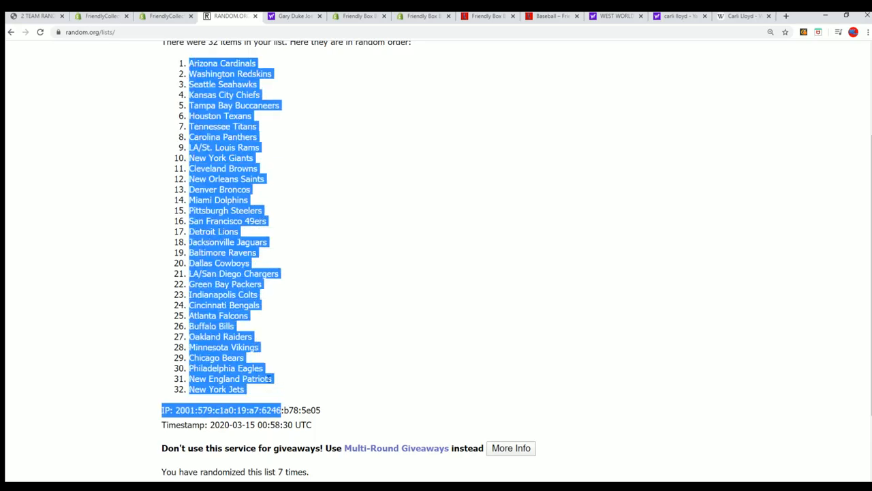
- Copy the final randomized list of 32 teams and switch back to the Excel workbook
left_click(205, 115)
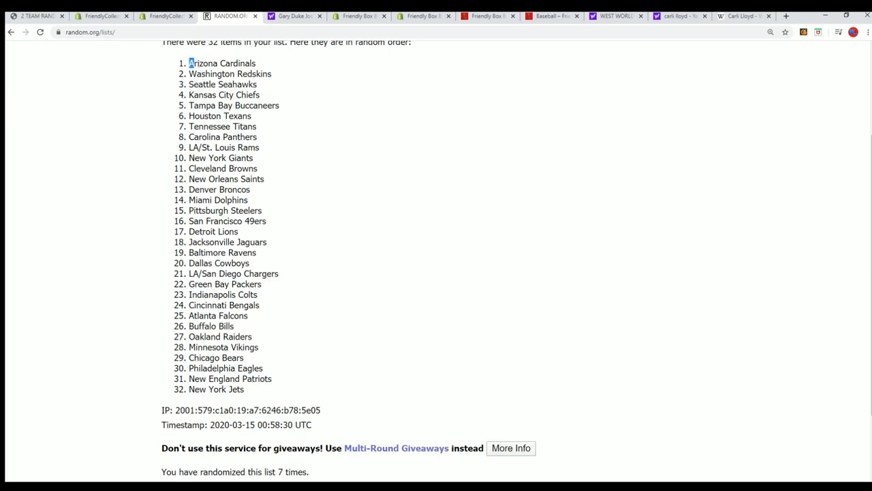
left_click_drag(189, 61, 280, 391)
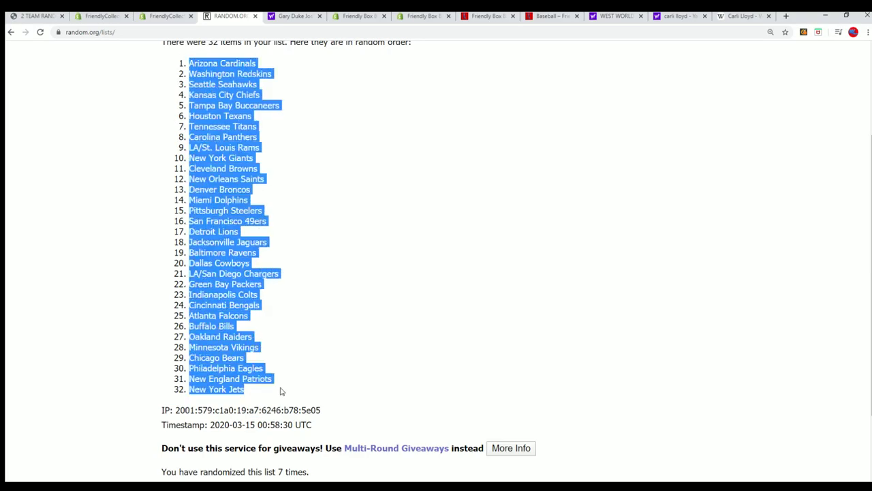
right_click(208, 364)
left_click(224, 372)
key("alt+Tab")
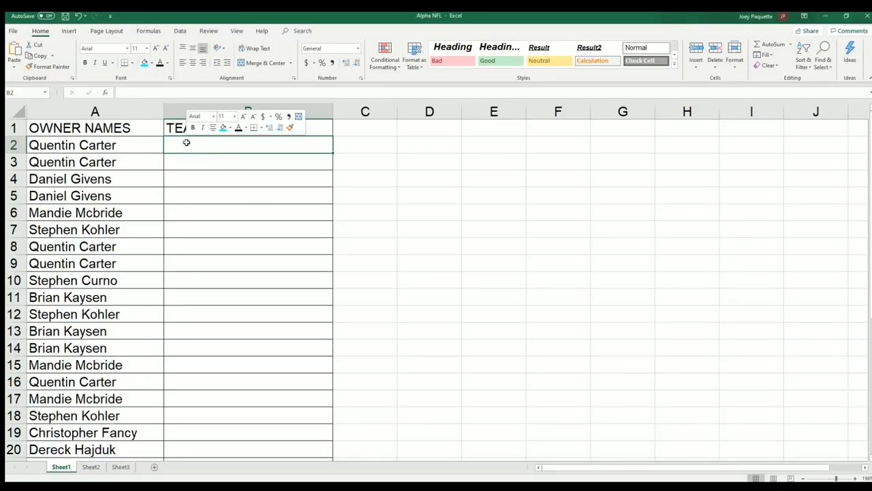
- Paste Special the 32 shuffled teams into B2 as plain Text, Arizona Cardinals first
right_click(185, 143)
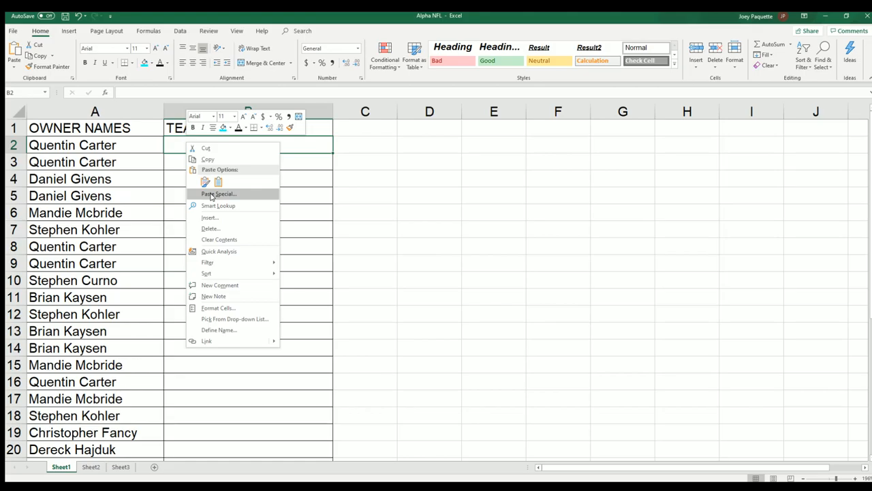
left_click(211, 194)
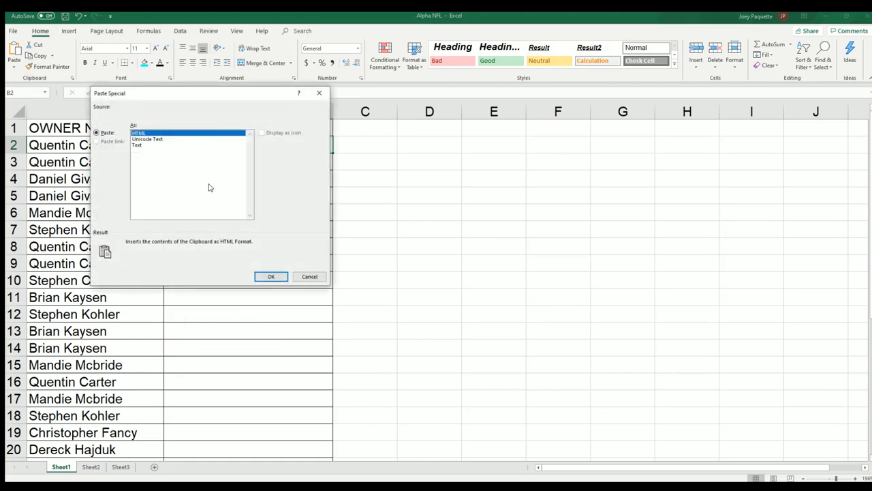
left_click(142, 145)
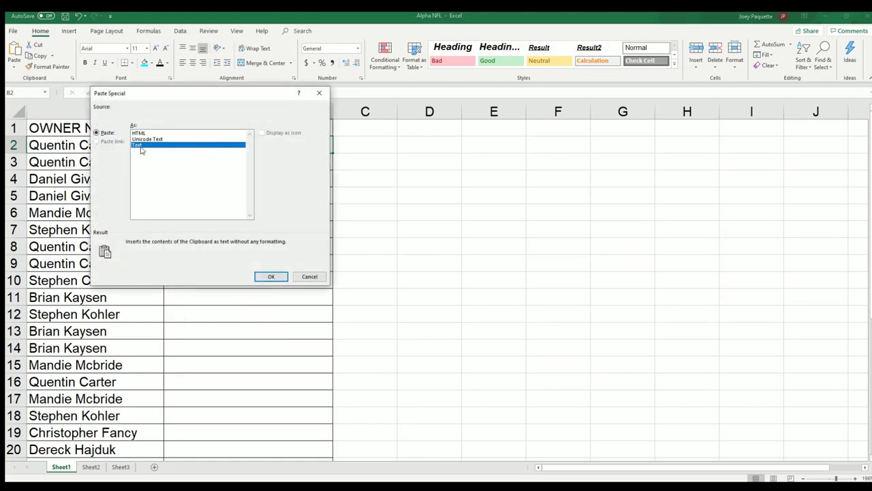
left_click(271, 276)
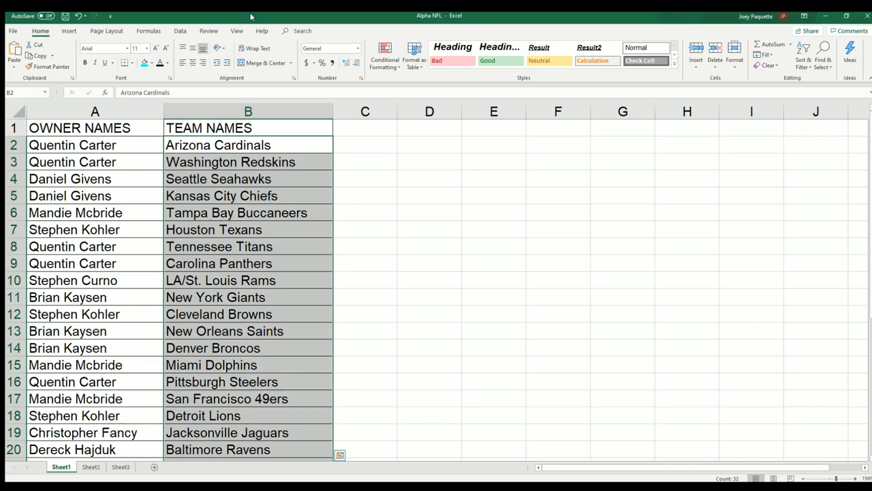
- Restore the Excel window to glimpse the browser, then maximize it again
left_click_drag(253, 14, 488, 15)
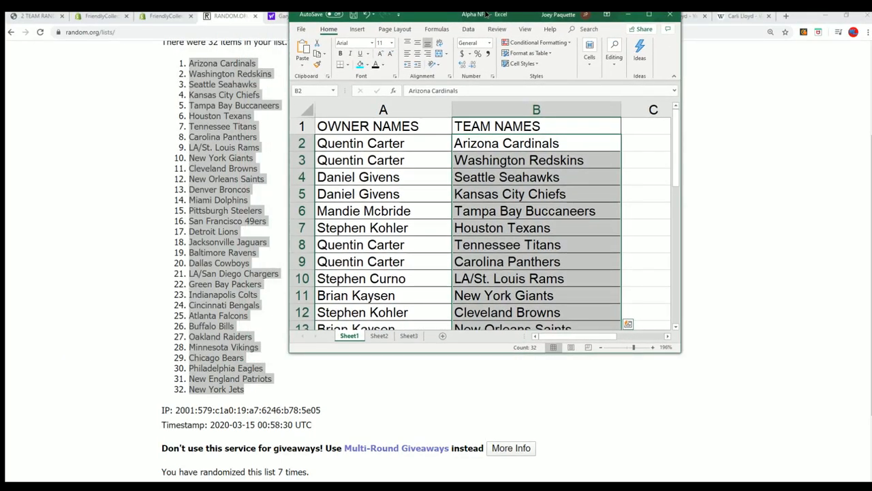
left_click_drag(488, 14, 488, 15)
left_click(649, 17)
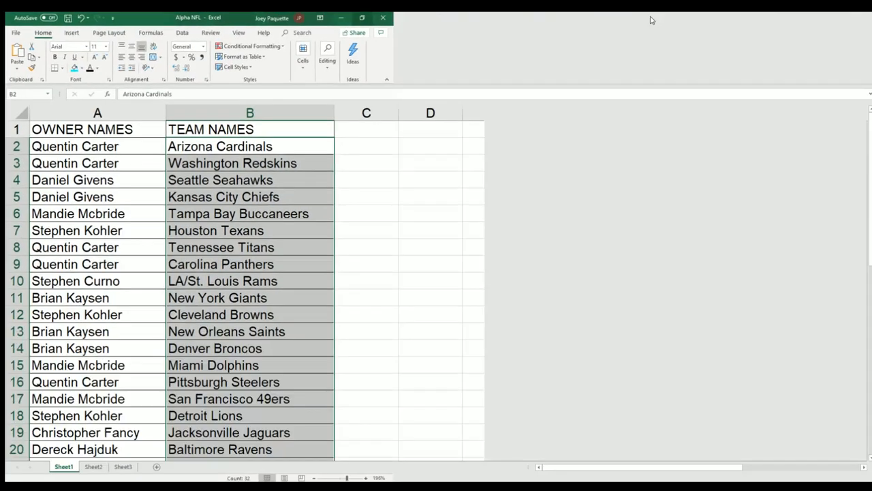
scroll(497, 168, "down", 3)
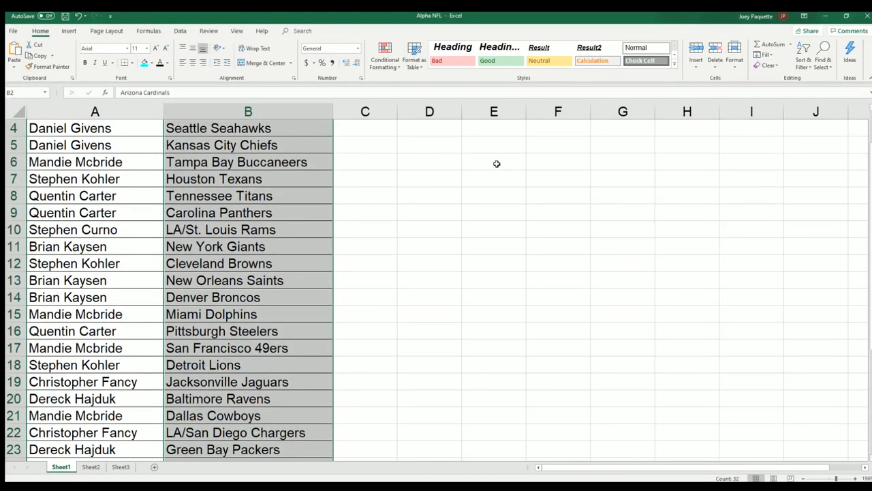
scroll(497, 163, "down", 3)
scroll(497, 162, "down", 3)
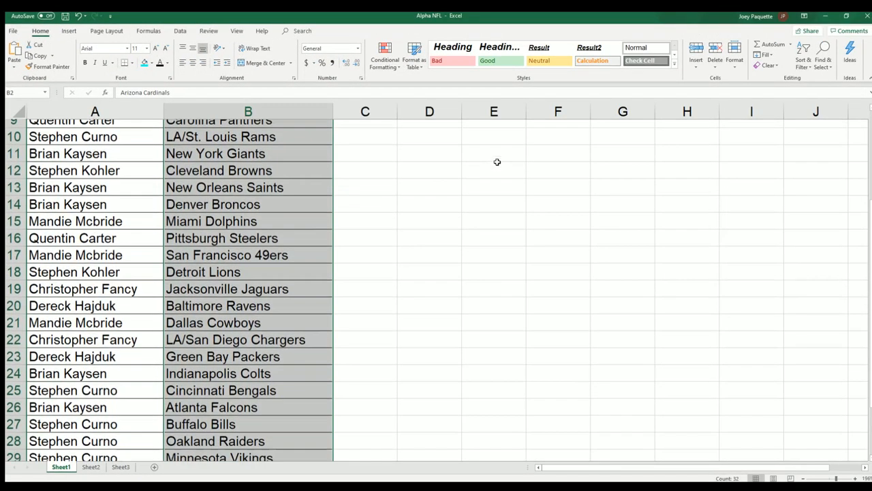
scroll(498, 162, "down", 1)
scroll(497, 162, "down", 3)
scroll(498, 162, "down", 3)
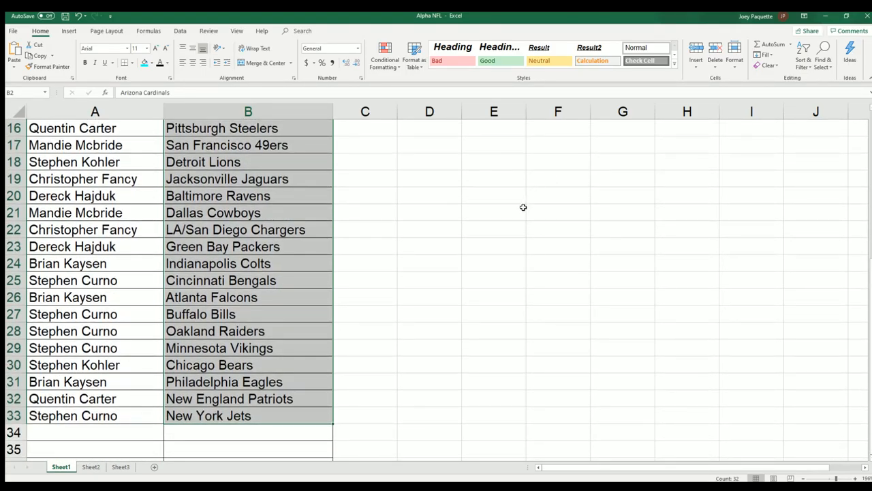
scroll(514, 217, "up", 9)
scroll(513, 217, "up", 6)
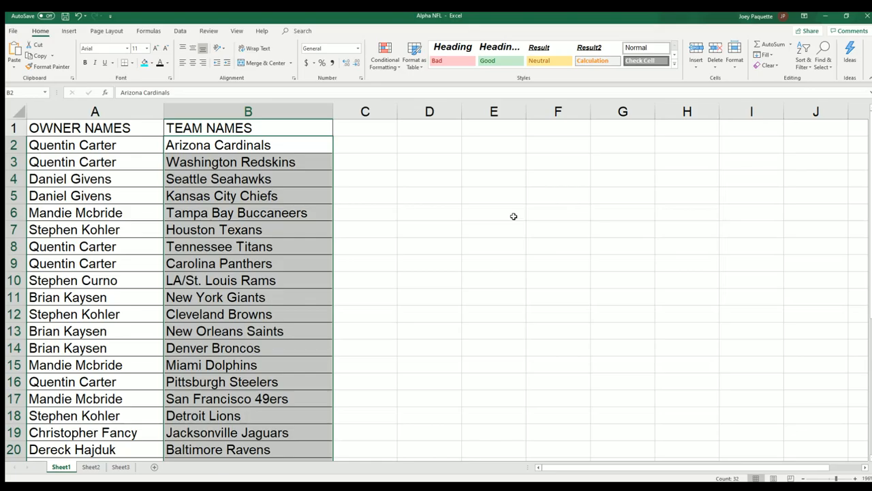
- Narrow column A so the OWNER NAMES column fits its contents
left_click(160, 112)
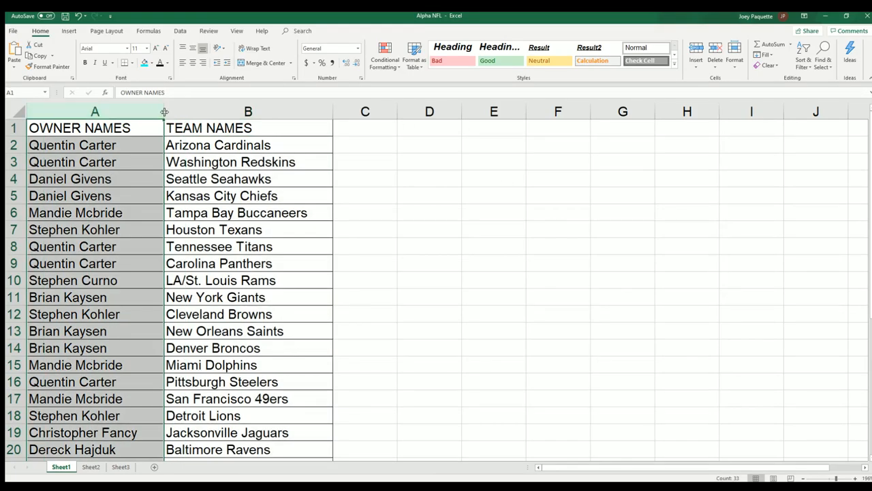
left_click_drag(165, 111, 138, 111)
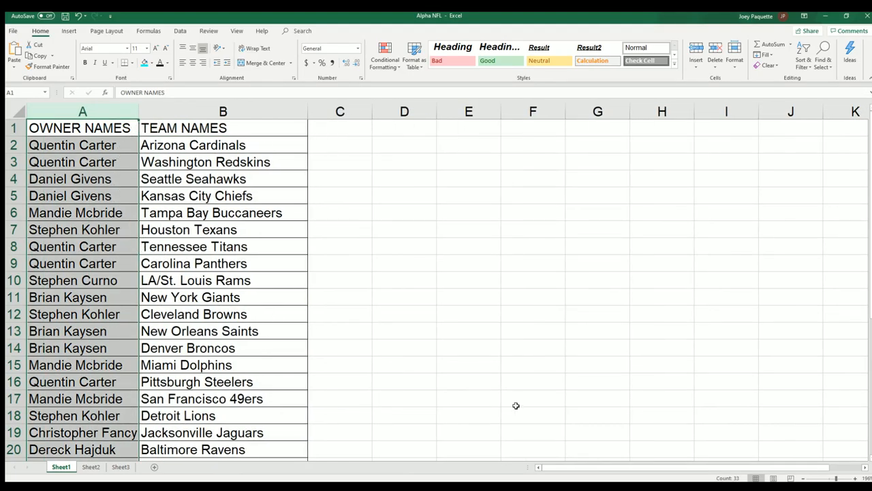